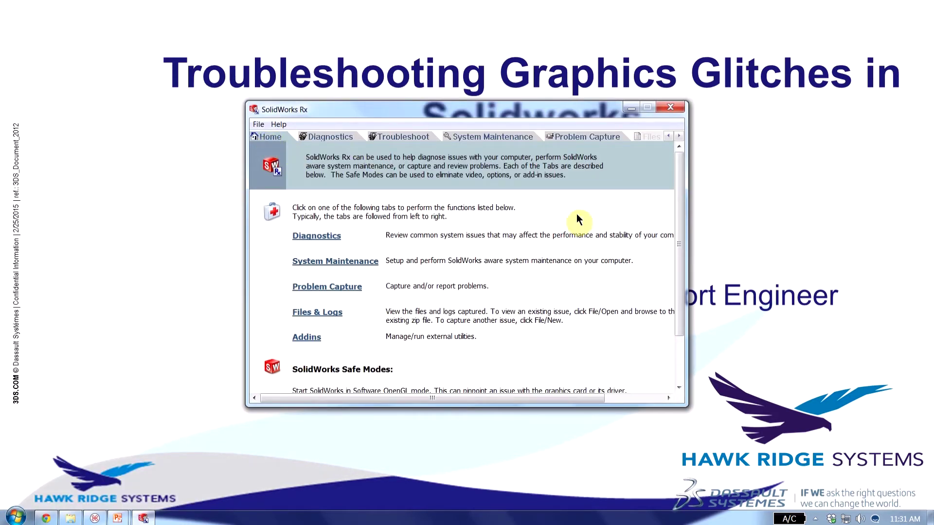
{"action": "left_click_drag", "start_coordinate": [677, 239], "coordinate": [678, 316]}
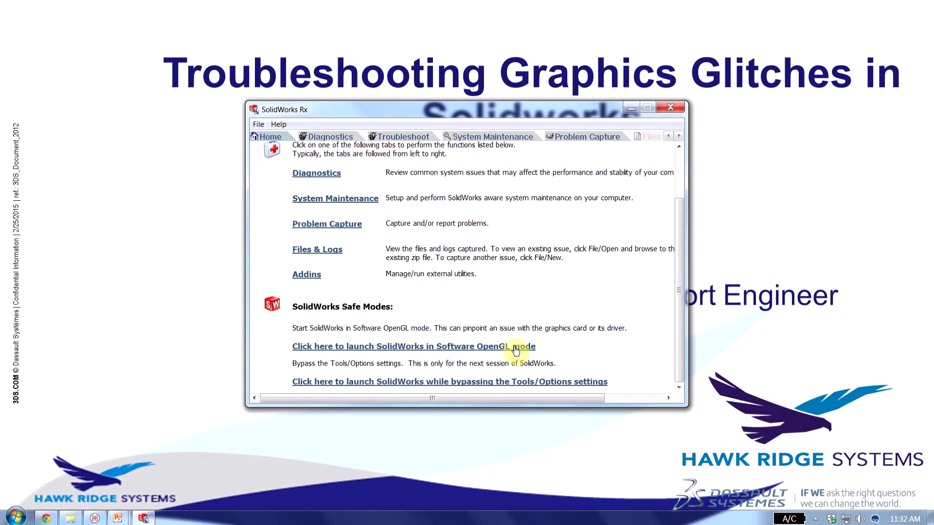
Step: Run Diagnostics and highlight the driver result, the Precision M4700 system model and the Quadro K1000M card model
{"action": "left_click", "coordinate": [334, 137]}
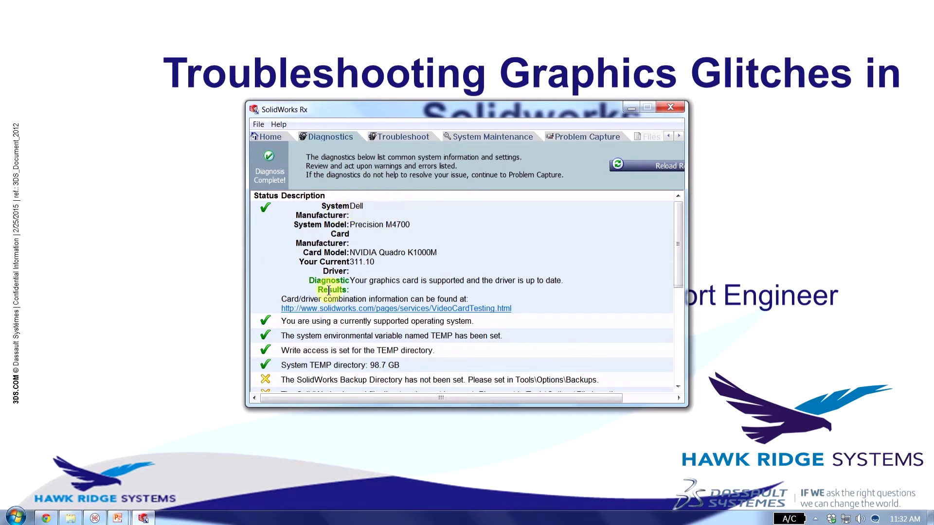
{"action": "left_click_drag", "start_coordinate": [308, 280], "coordinate": [564, 277]}
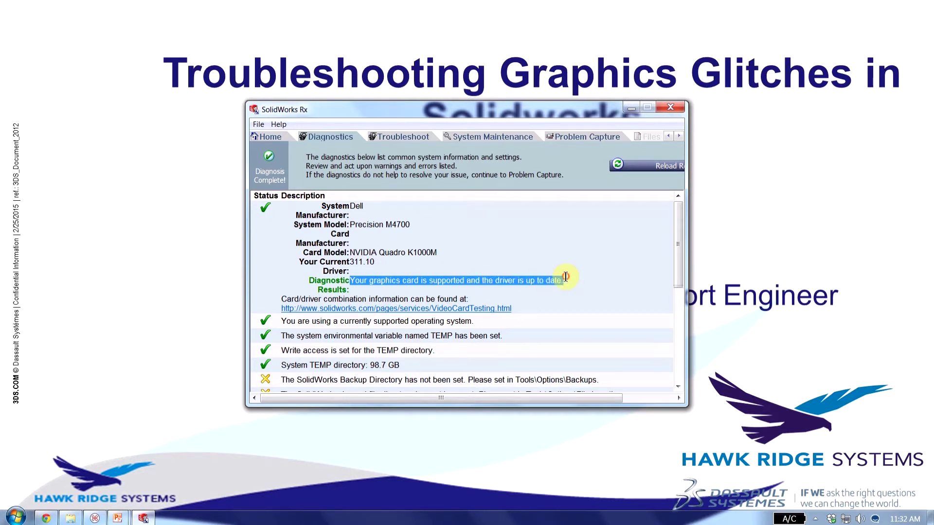
{"action": "left_click_drag", "start_coordinate": [560, 278], "coordinate": [563, 279]}
{"action": "left_click_drag", "start_coordinate": [351, 222], "coordinate": [426, 224]}
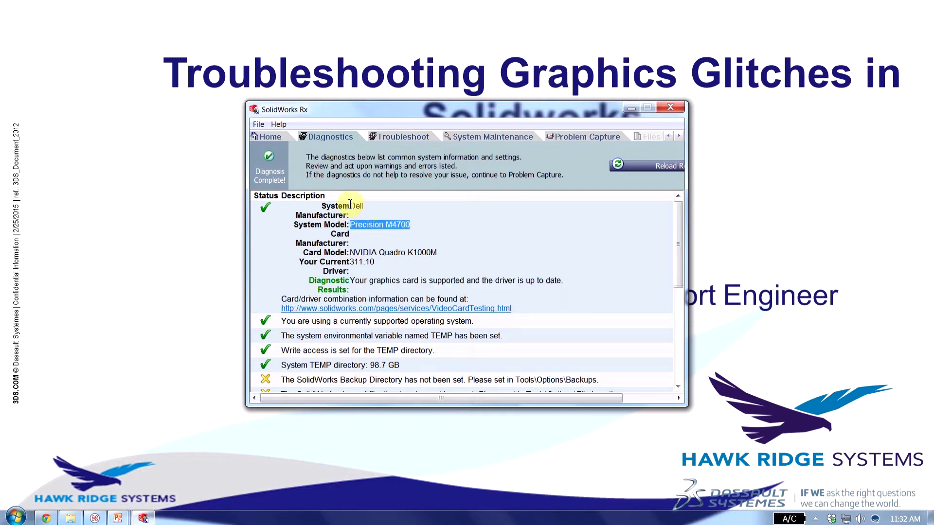
{"action": "left_click", "coordinate": [351, 252]}
{"action": "left_click_drag", "start_coordinate": [378, 252], "coordinate": [445, 250]}
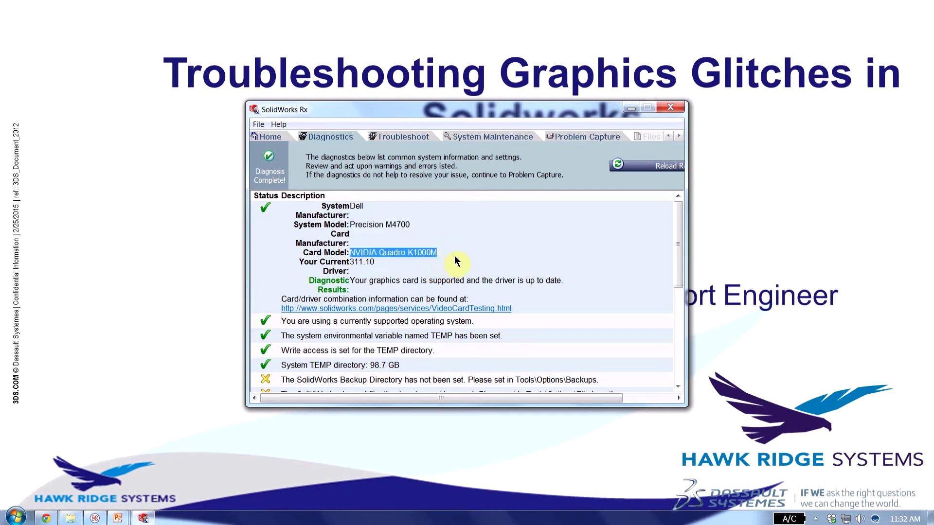
{"action": "left_click", "coordinate": [455, 254]}
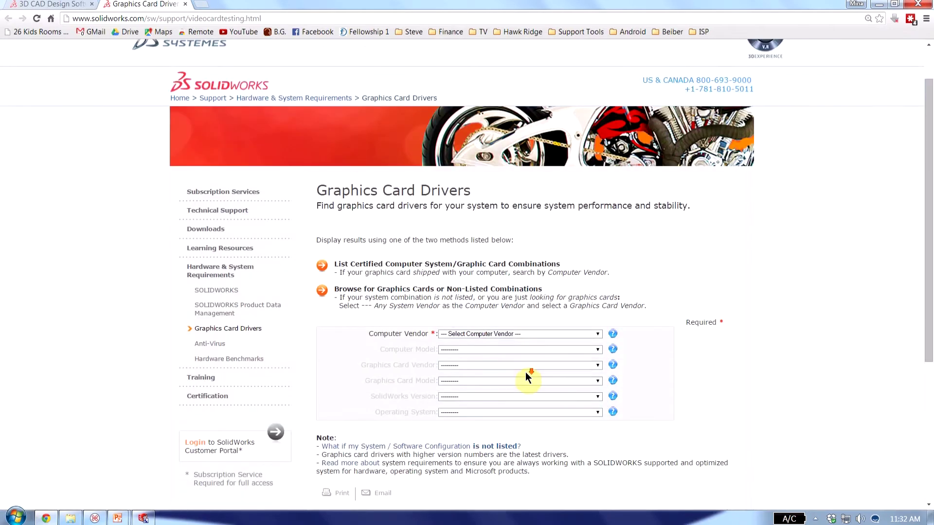
Step: Select Dell, Precision M4700 and NVIDIA Quadro K1000M in the driver lookup
{"action": "left_click", "coordinate": [501, 284]}
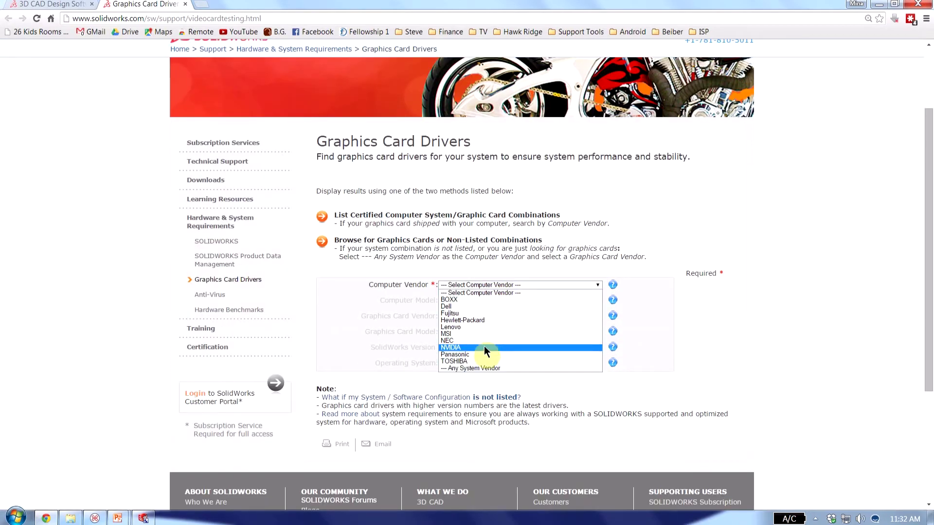
{"action": "left_click", "coordinate": [483, 306]}
{"action": "left_click", "coordinate": [483, 301]}
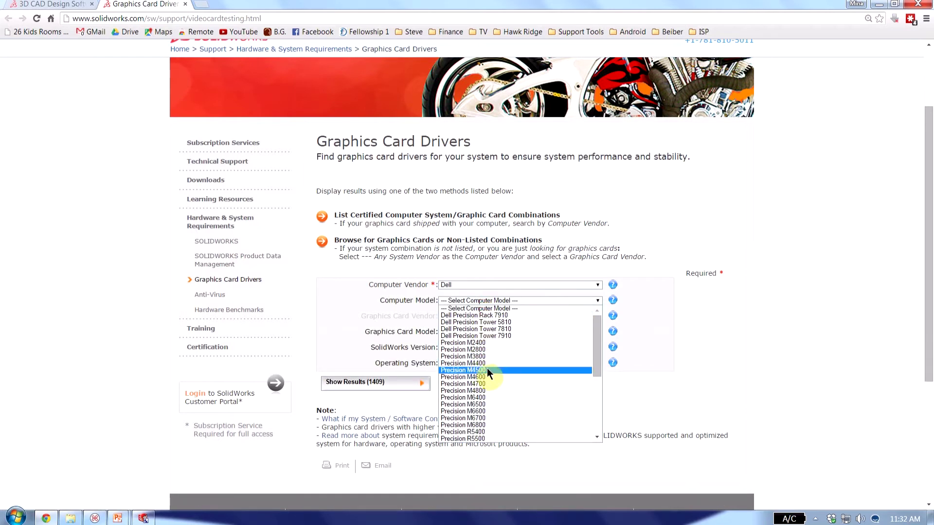
{"action": "left_click", "coordinate": [487, 382]}
{"action": "left_click", "coordinate": [476, 333]}
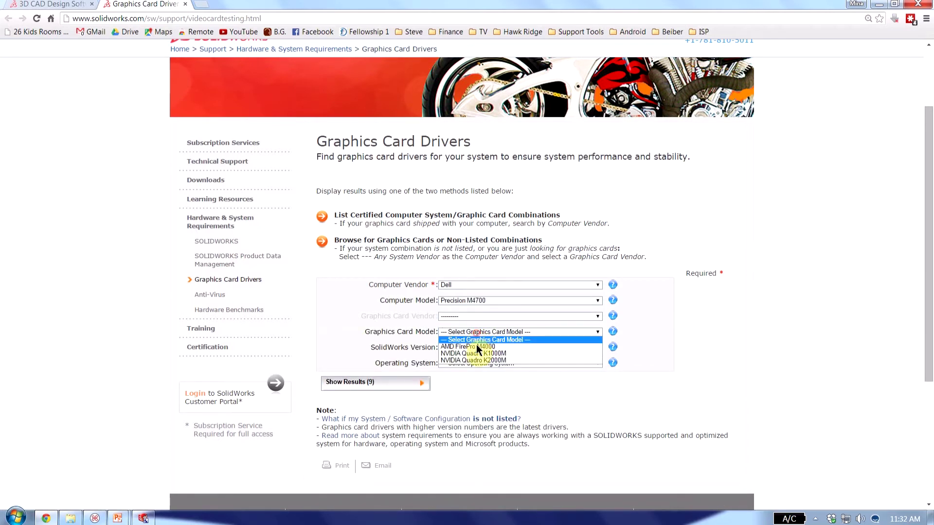
{"action": "left_click", "coordinate": [476, 354]}
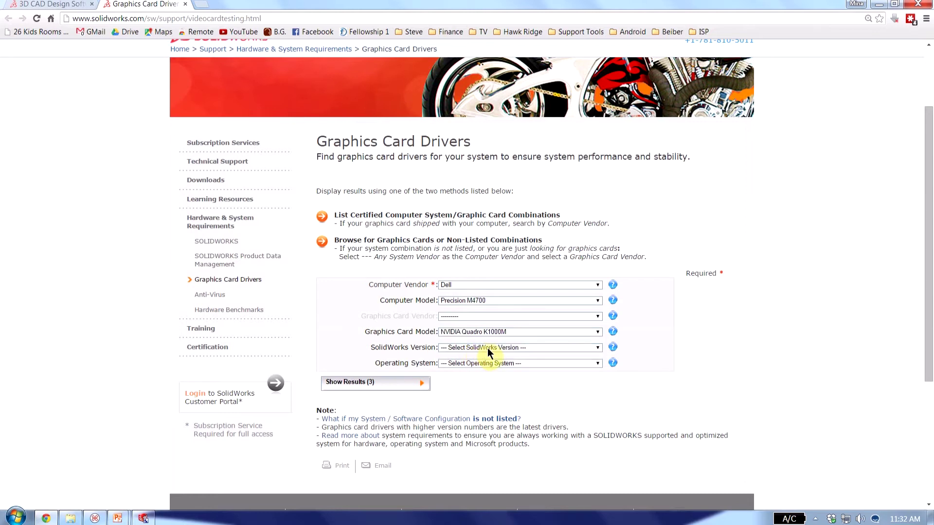
Step: Pick SolidWorks 2014 on Win7 x64, show results and download certified driver 311.10
{"action": "left_click", "coordinate": [487, 348]}
{"action": "left_click", "coordinate": [473, 361]}
{"action": "left_click", "coordinate": [483, 363]}
{"action": "left_click", "coordinate": [472, 377]}
{"action": "left_click", "coordinate": [374, 383]}
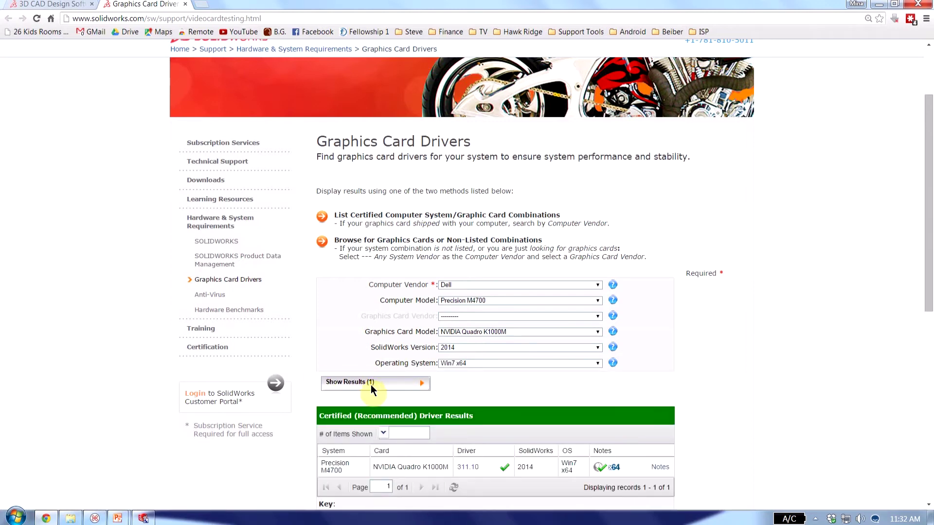
{"action": "scroll", "coordinate": [737, 415], "scroll_direction": "down", "scroll_amount": 2}
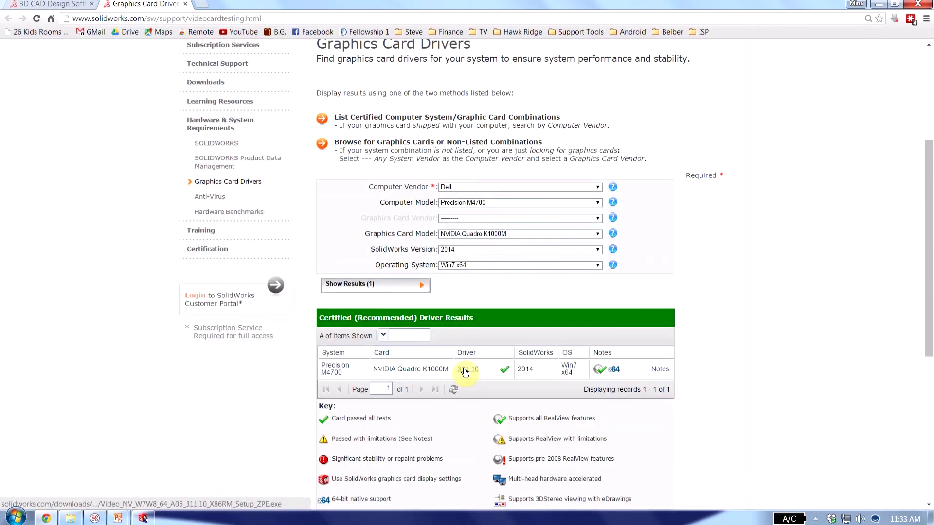
{"action": "left_click", "coordinate": [465, 371]}
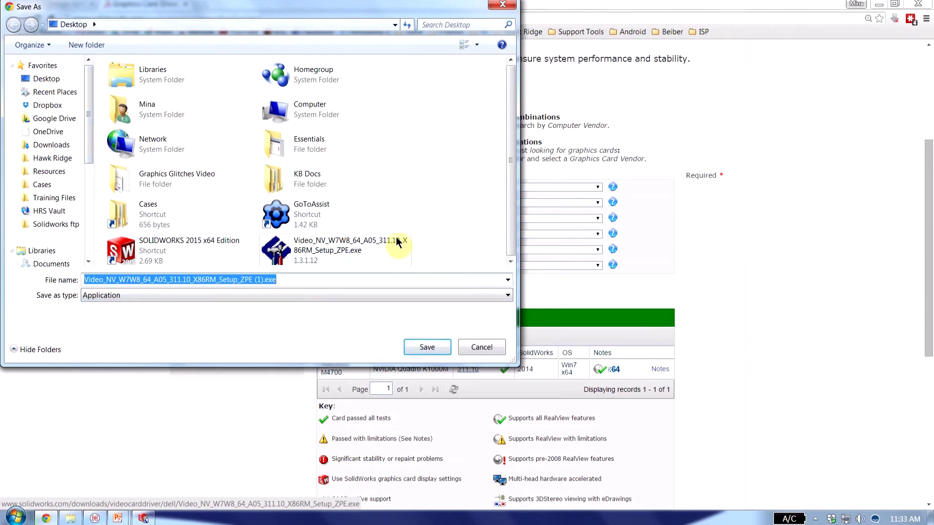
{"action": "mouse_move", "coordinate": [328, 246]}
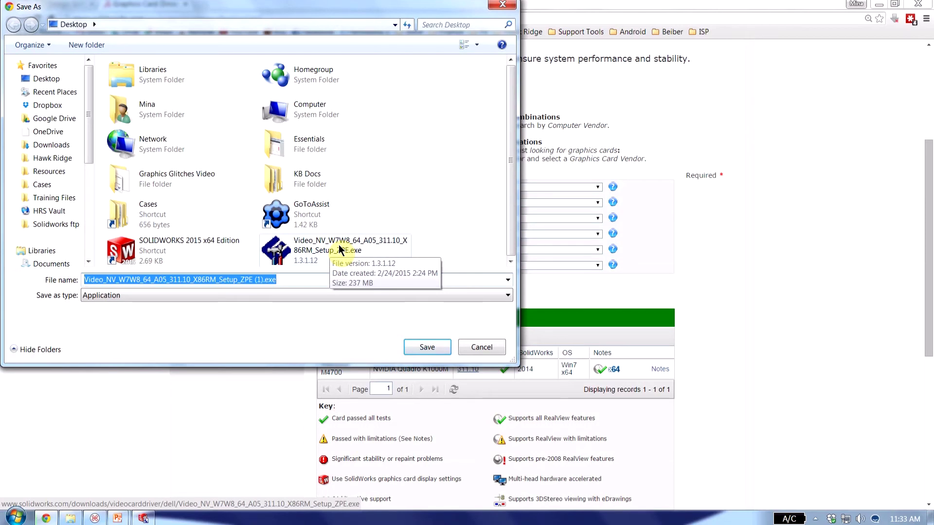
{"action": "key", "text": "Tab"}
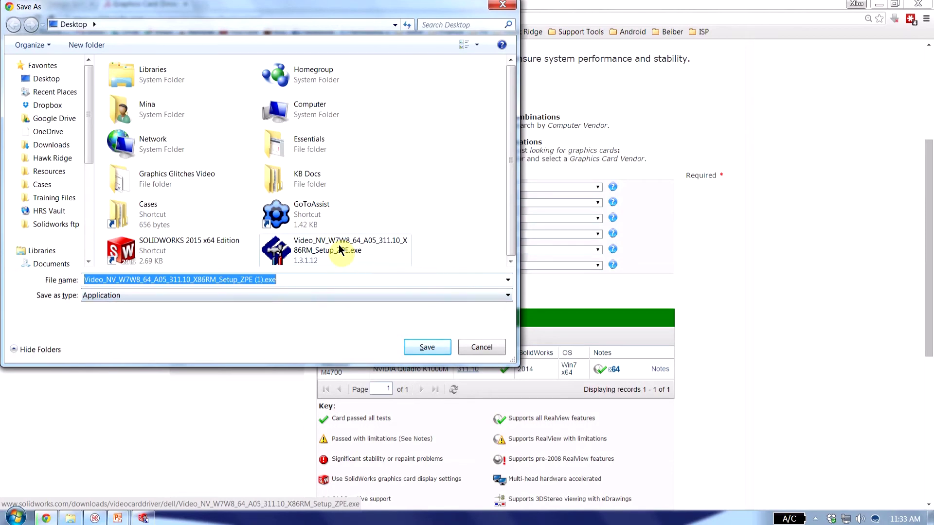
{"action": "left_click", "coordinate": [484, 347]}
{"action": "left_click", "coordinate": [70, 518]}
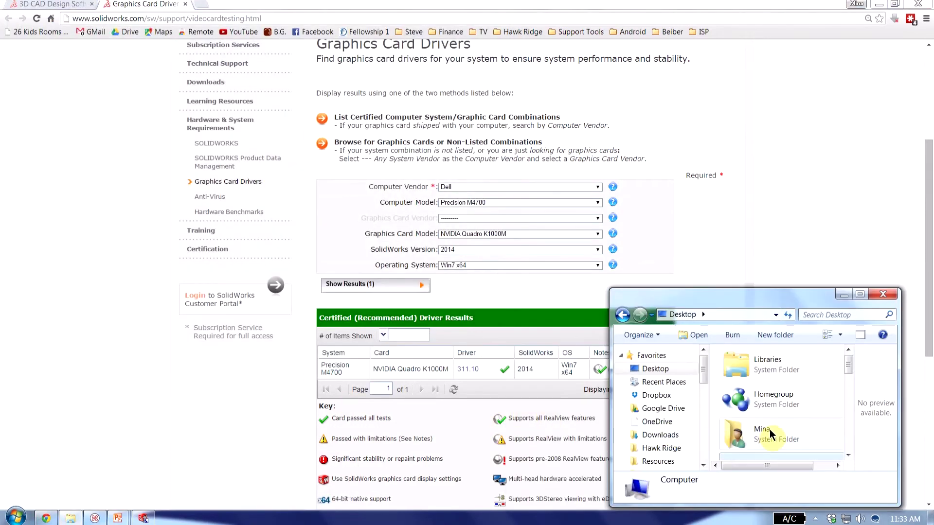
Step: Run the downloaded Video_NV driver package and unzip it into C:\Dell\Drivers\X86RM
{"action": "left_click_drag", "start_coordinate": [847, 369], "coordinate": [815, 447]}
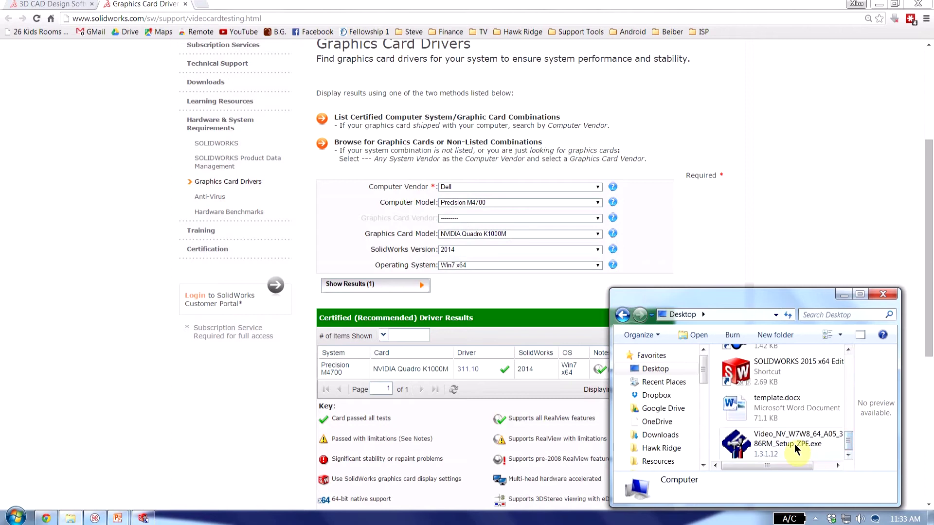
{"action": "double_click", "coordinate": [794, 444]}
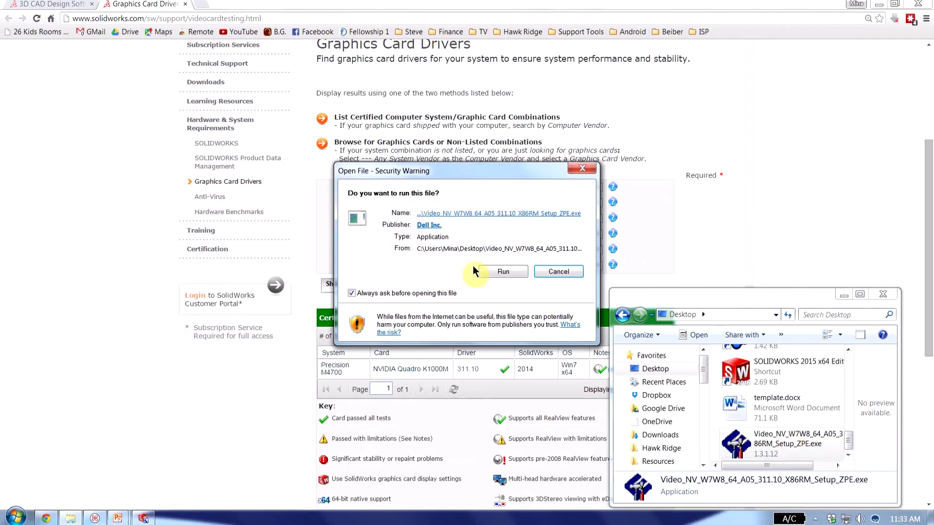
{"action": "left_click", "coordinate": [501, 271]}
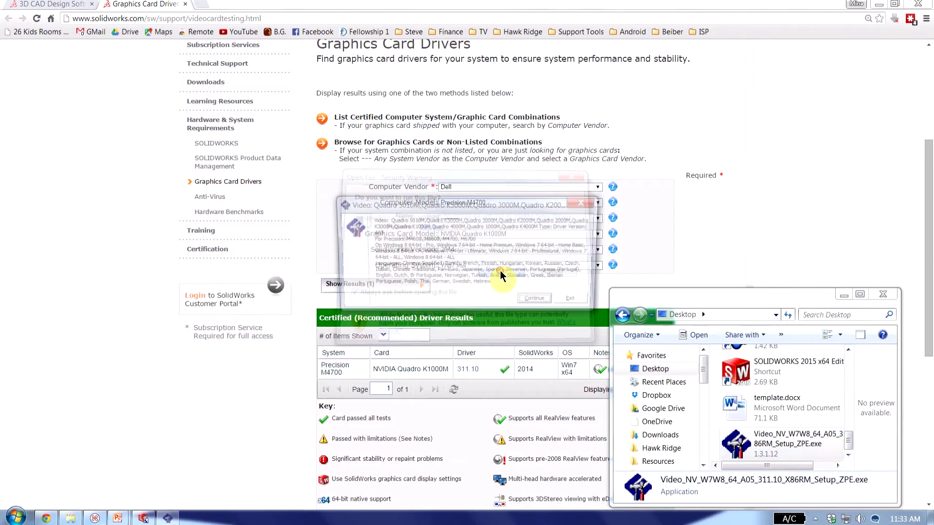
{"action": "left_click", "coordinate": [536, 301]}
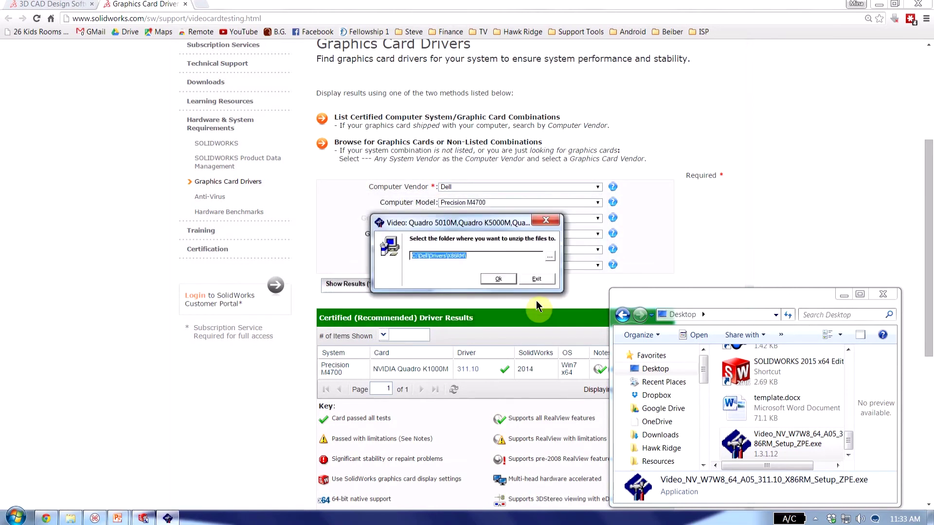
{"action": "left_click", "coordinate": [506, 279]}
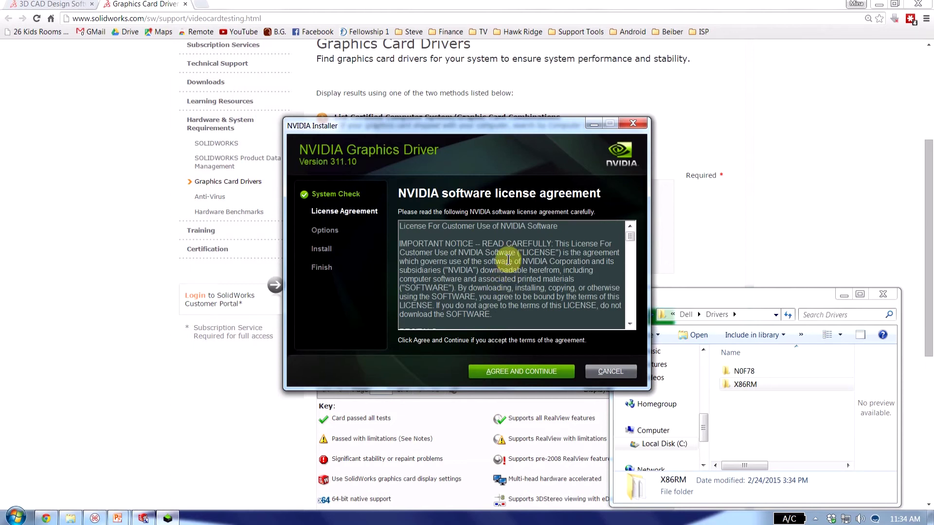
Step: Accept the license, choose Custom (Advanced) with clean installation, then cancel the 311.10 installer
{"action": "left_click_drag", "start_coordinate": [404, 126], "coordinate": [380, 112]}
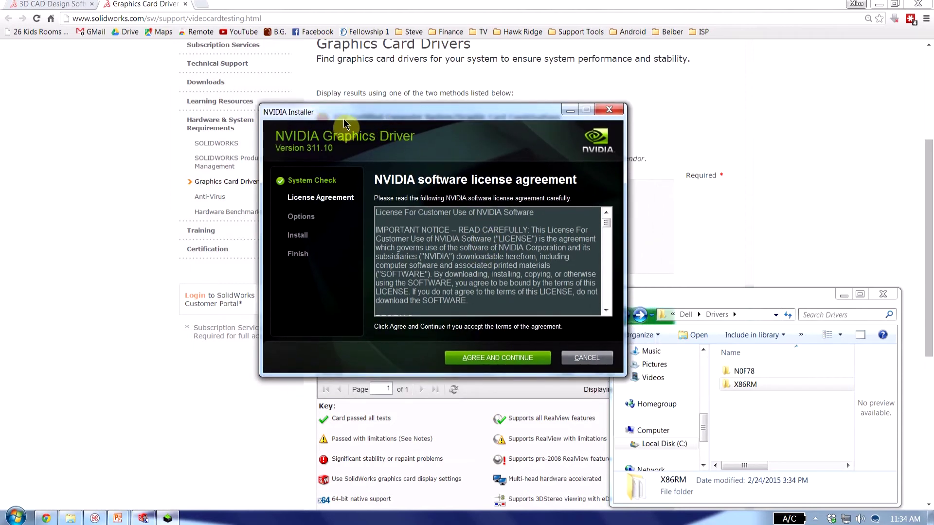
{"action": "left_click", "coordinate": [511, 360]}
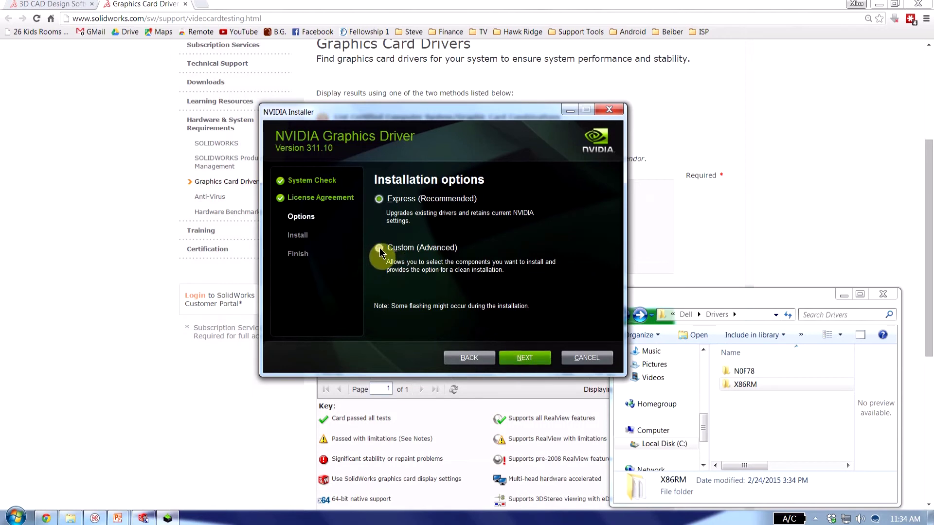
{"action": "left_click", "coordinate": [379, 249]}
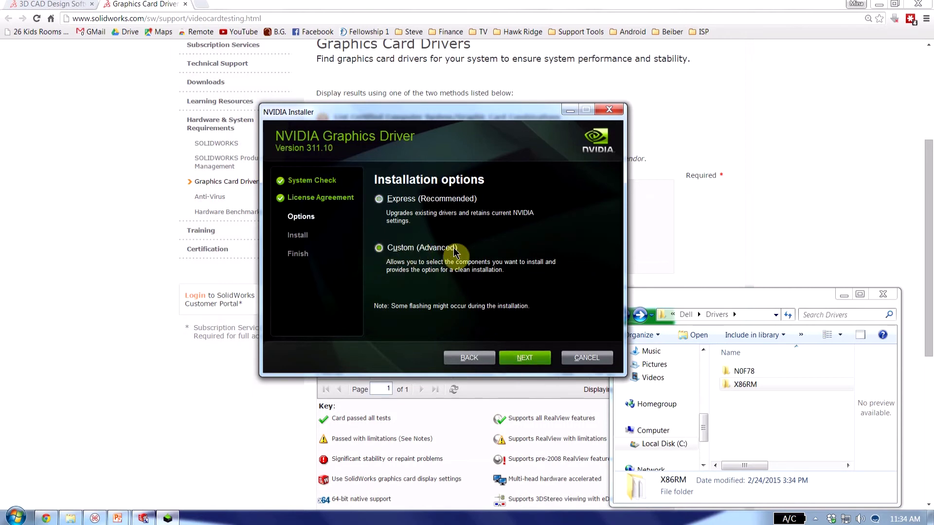
{"action": "left_click", "coordinate": [527, 359]}
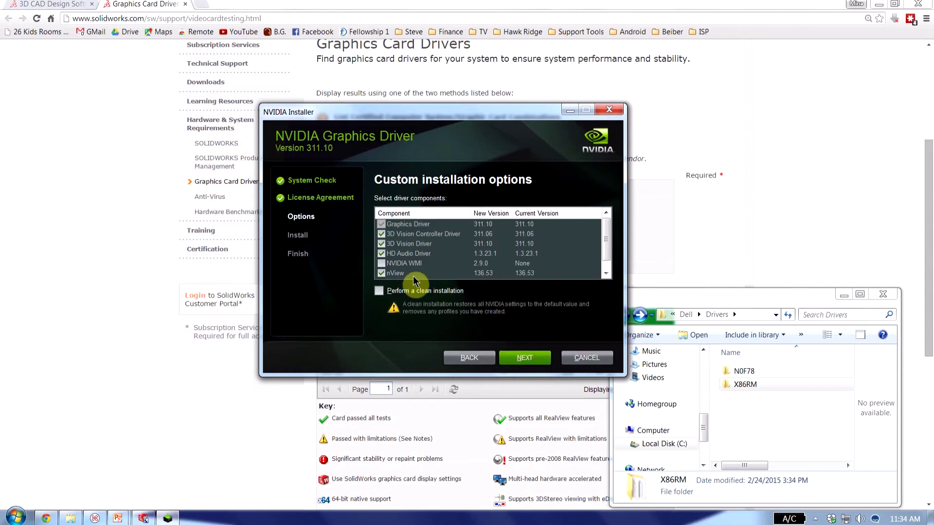
{"action": "left_click", "coordinate": [378, 292]}
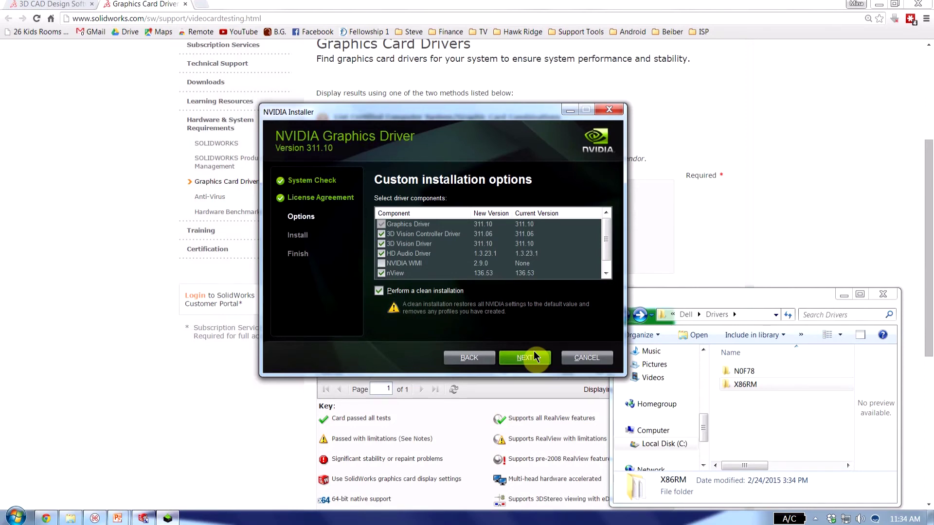
{"action": "left_click", "coordinate": [609, 111]}
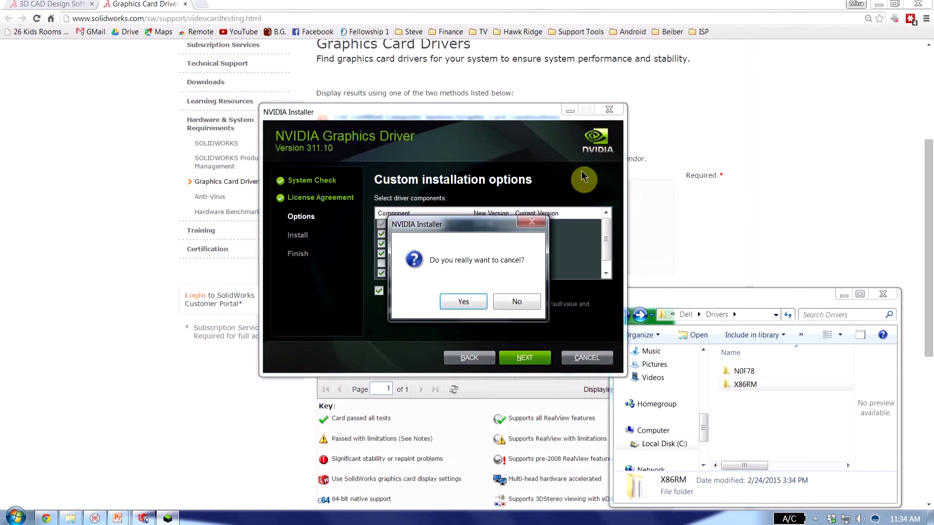
{"action": "left_click", "coordinate": [471, 244]}
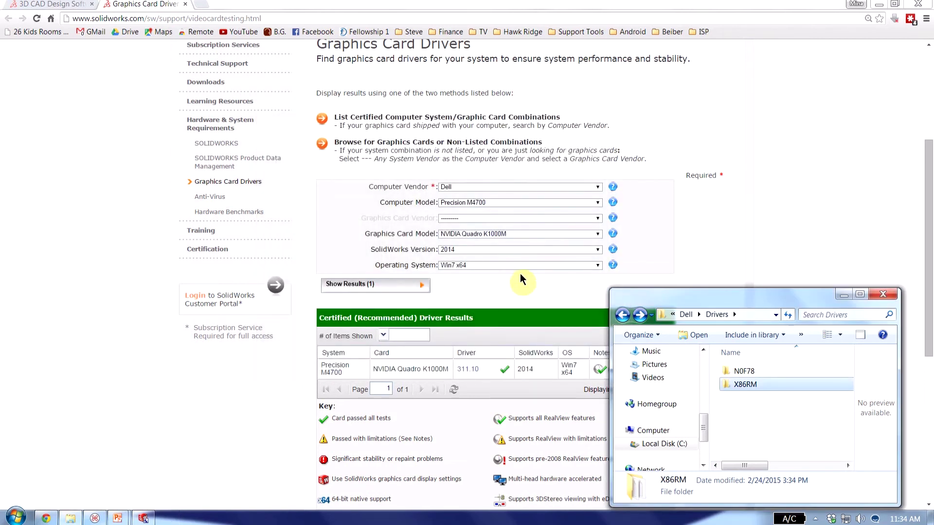
Step: Search 'nvidia' from the Start menu and launch NVIDIA Control Panel
{"action": "left_click", "coordinate": [20, 515]}
{"action": "left_click", "coordinate": [37, 492]}
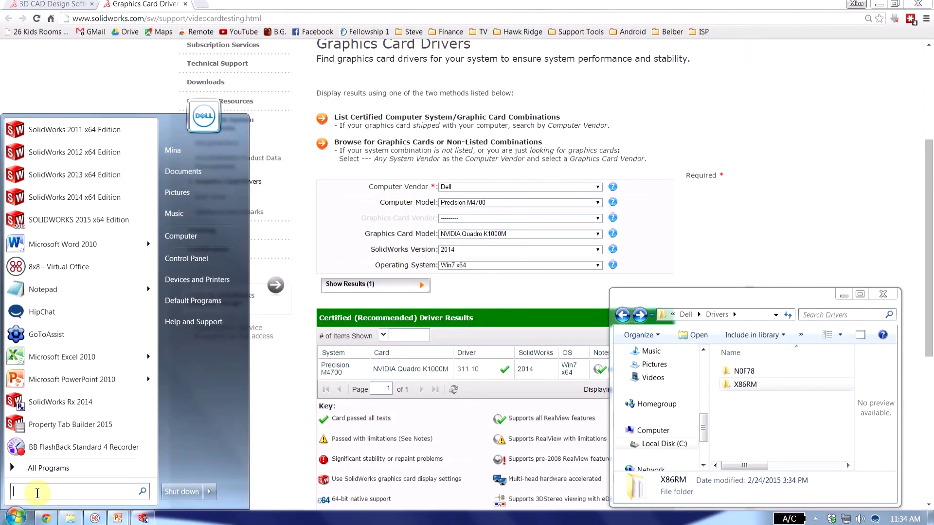
{"action": "type", "text": "nvidia"}
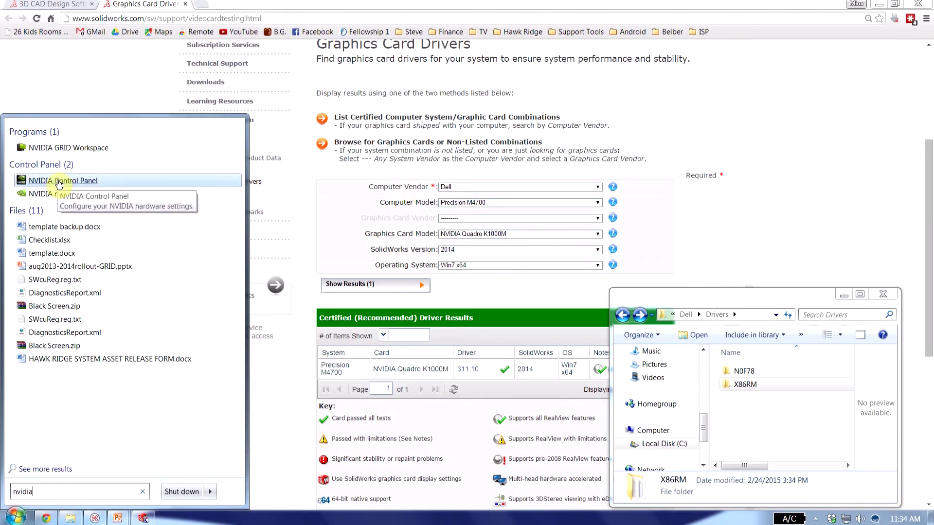
{"action": "left_click", "coordinate": [60, 181]}
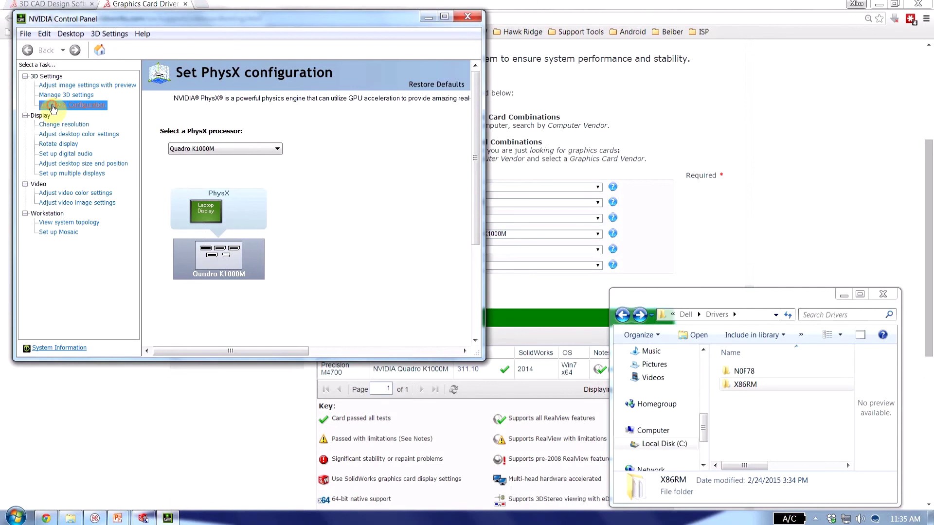
Step: Change the PhysX processor from Auto-select to Quadro K1000M and apply it
{"action": "left_click", "coordinate": [255, 150]}
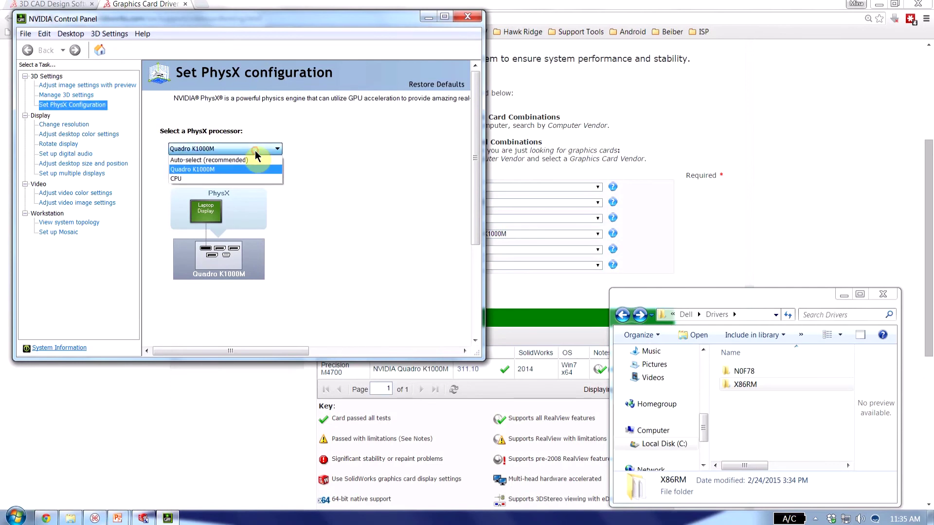
{"action": "left_click", "coordinate": [251, 159]}
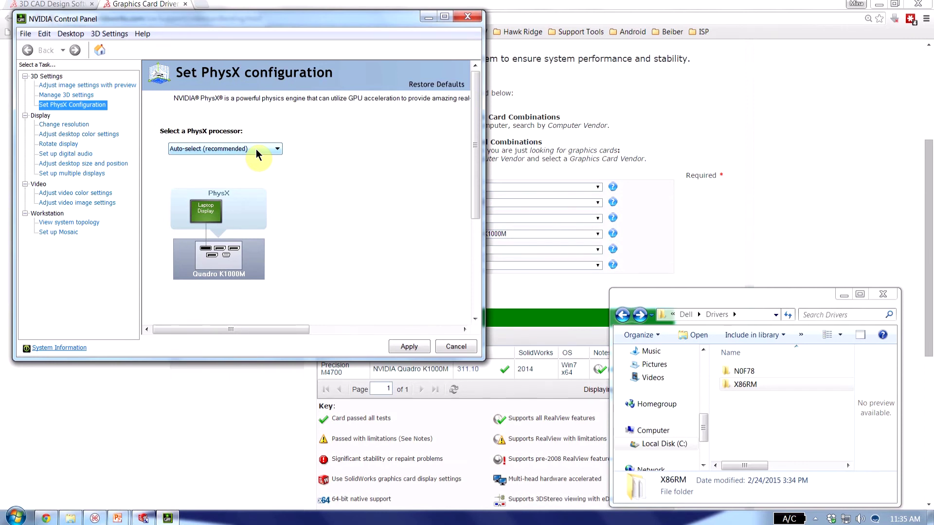
{"action": "left_click", "coordinate": [256, 149]}
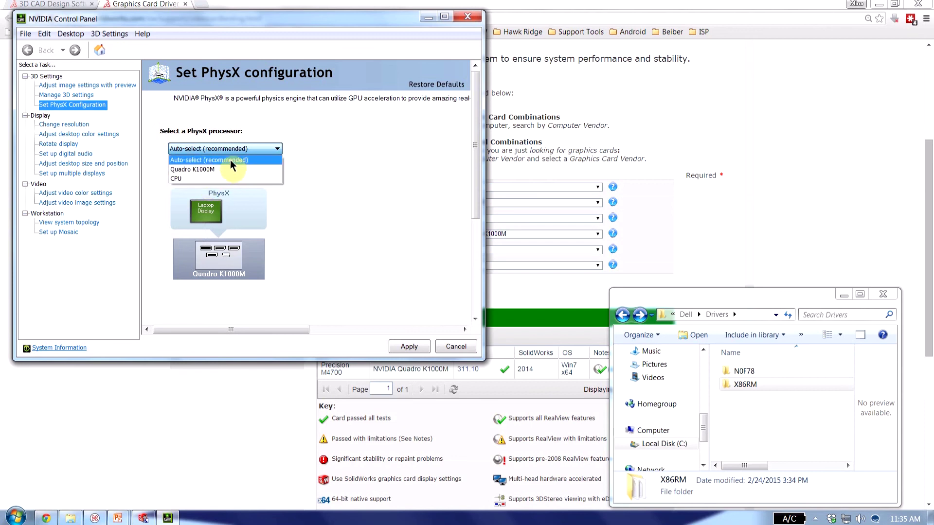
{"action": "left_click", "coordinate": [201, 171]}
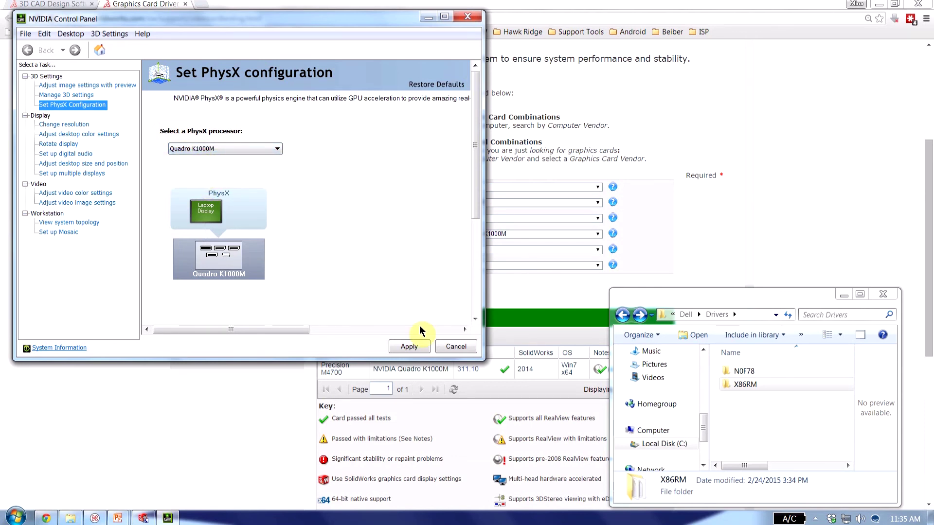
{"action": "left_click", "coordinate": [409, 346]}
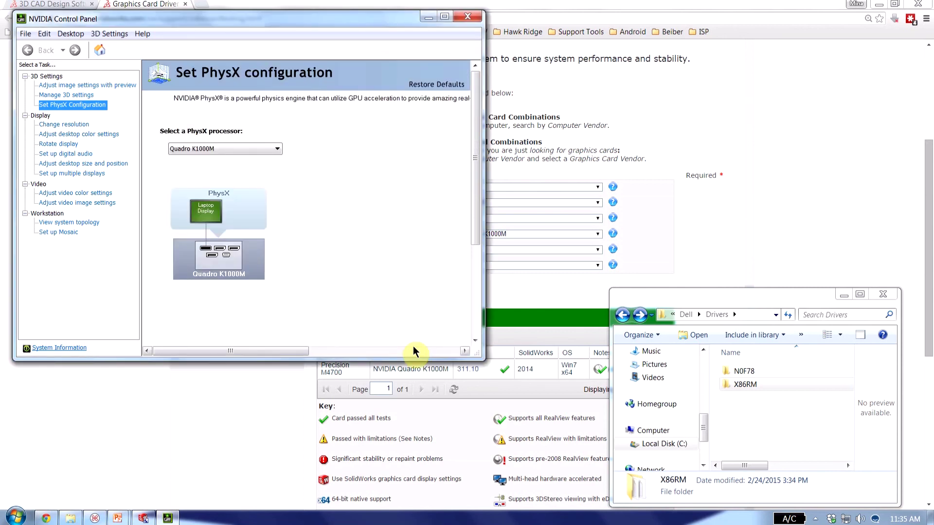